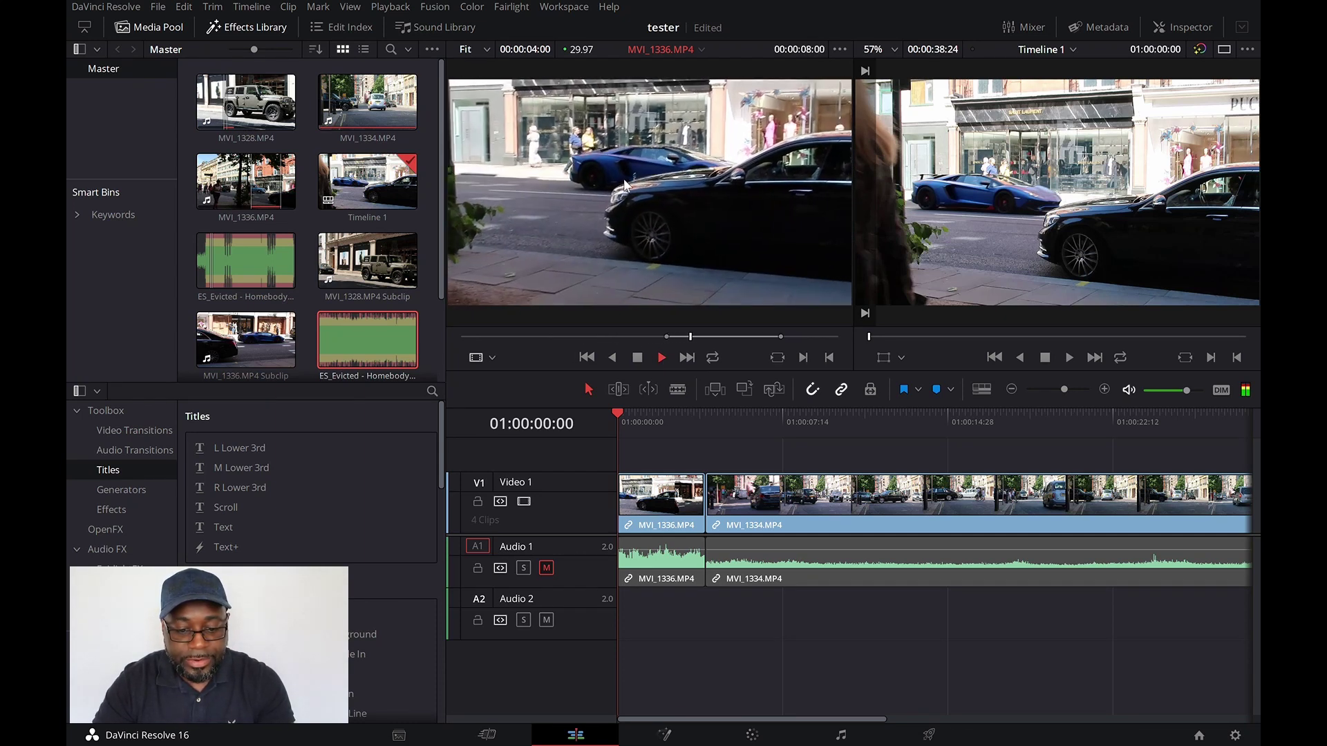
# - Preview the MVI_1336.MP4 clip in the source viewer and return its playhead to the start of the clip
pyautogui.click(636, 356)
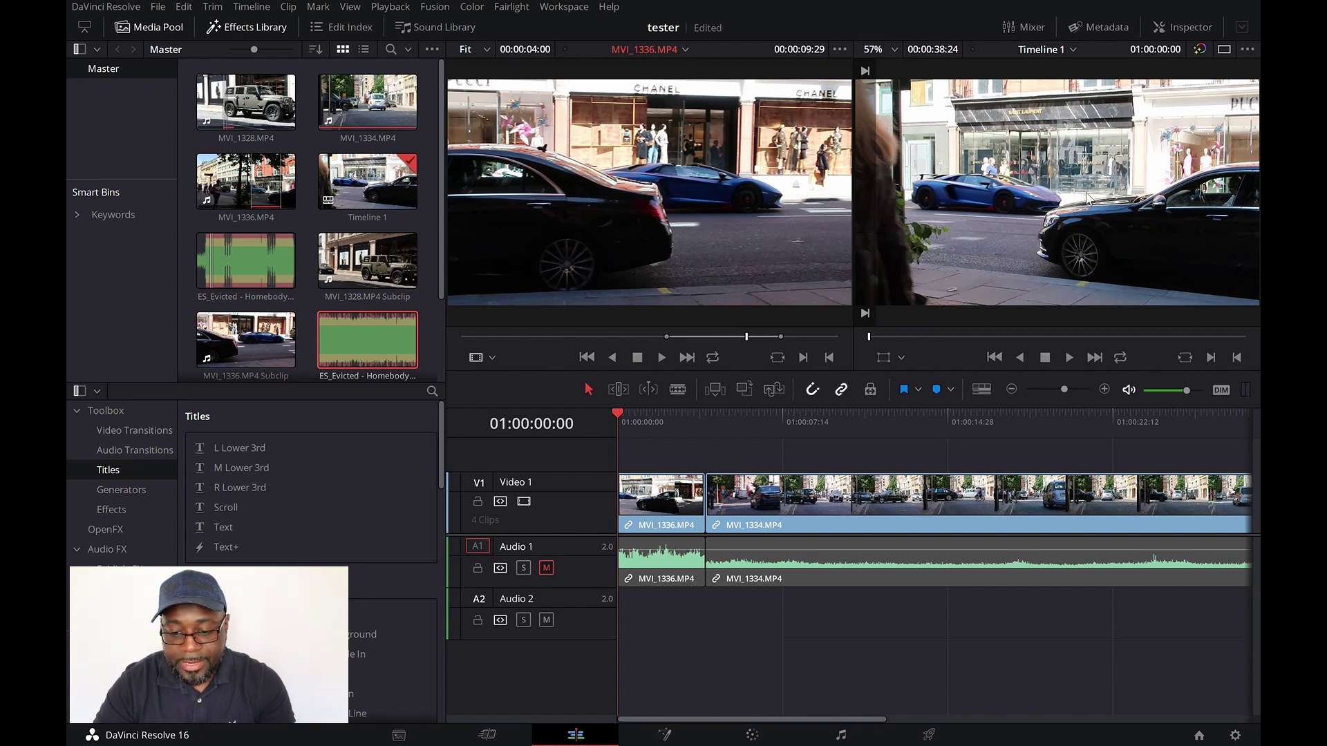
pyautogui.moveTo(660, 194)
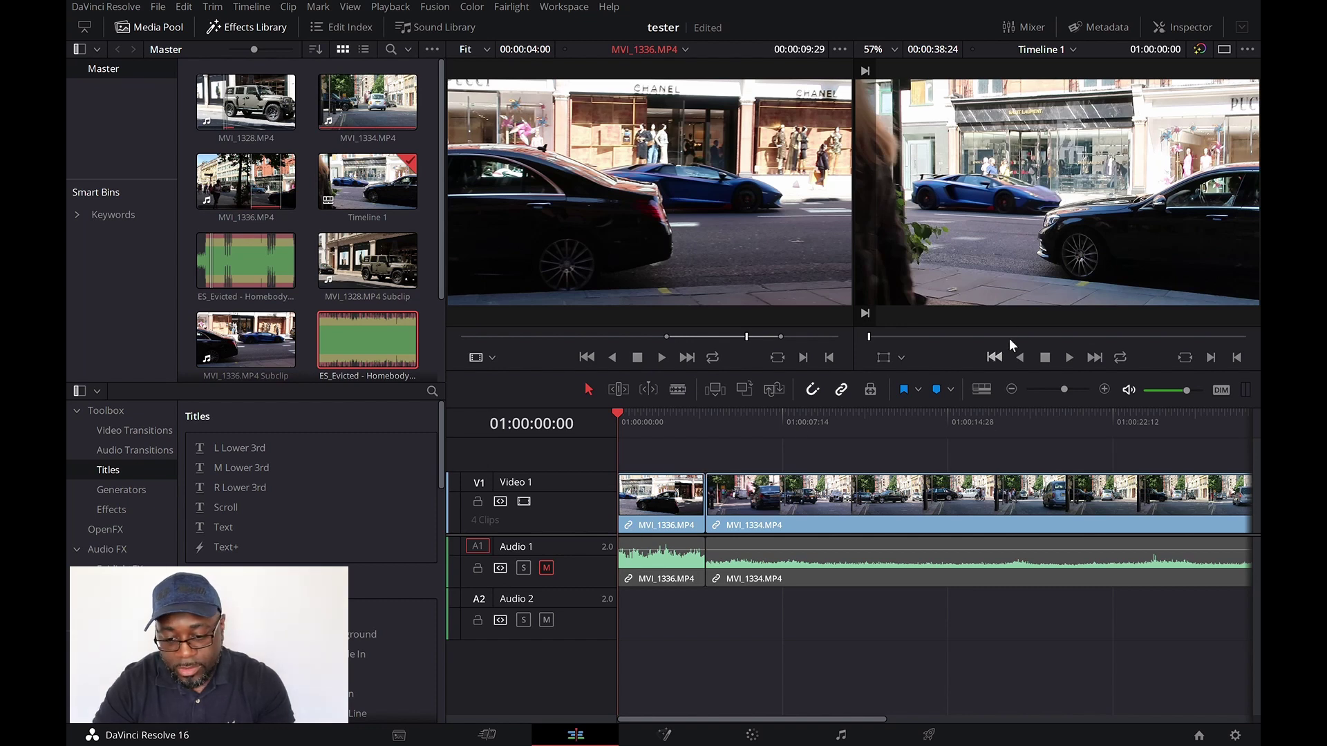
pyautogui.click(1068, 357)
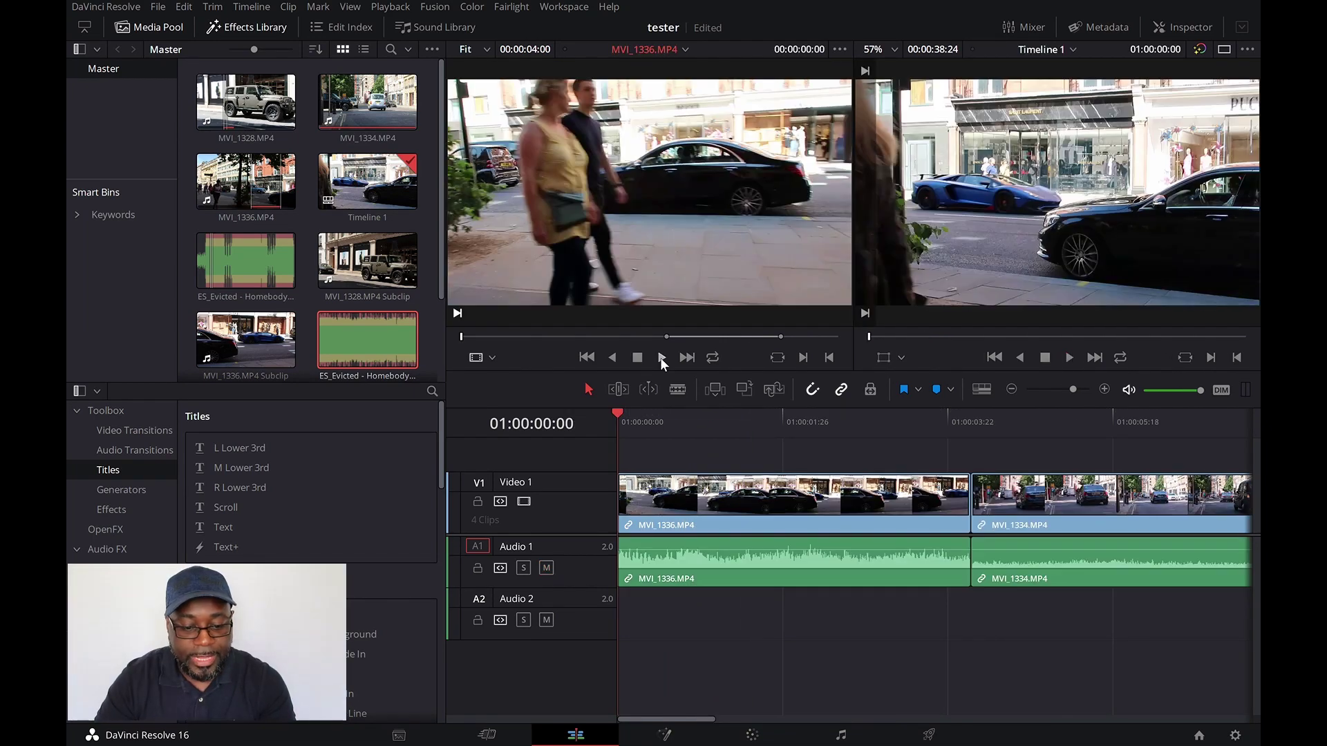
pyautogui.click(660, 358)
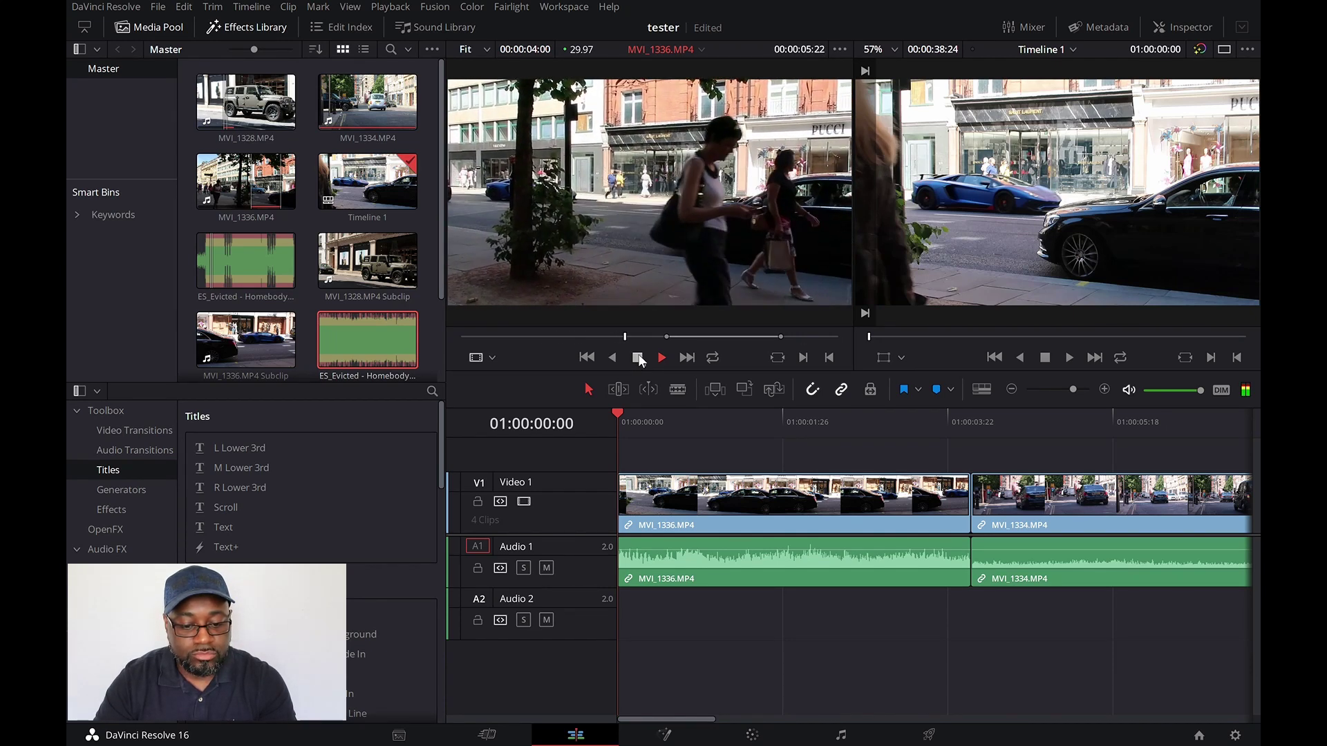
pyautogui.click(638, 358)
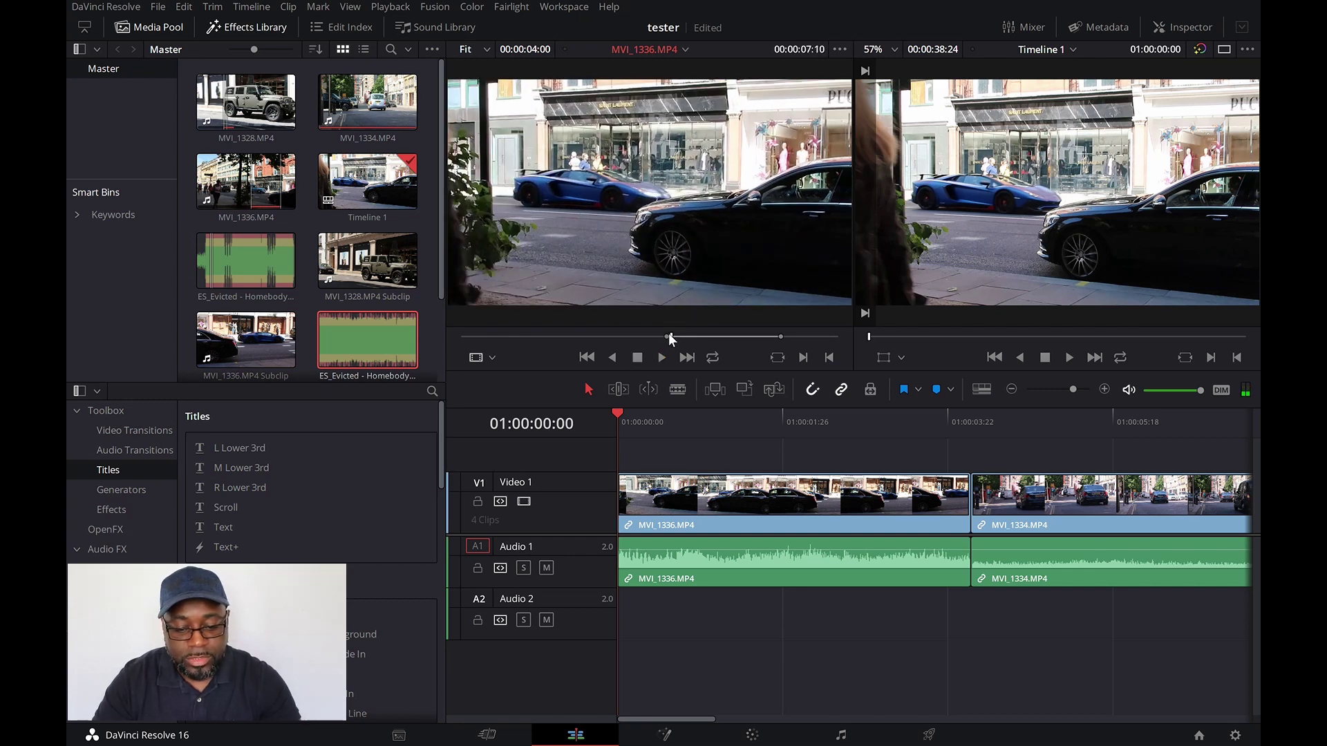
pyautogui.moveTo(671, 337); pyautogui.dragTo(462, 341)
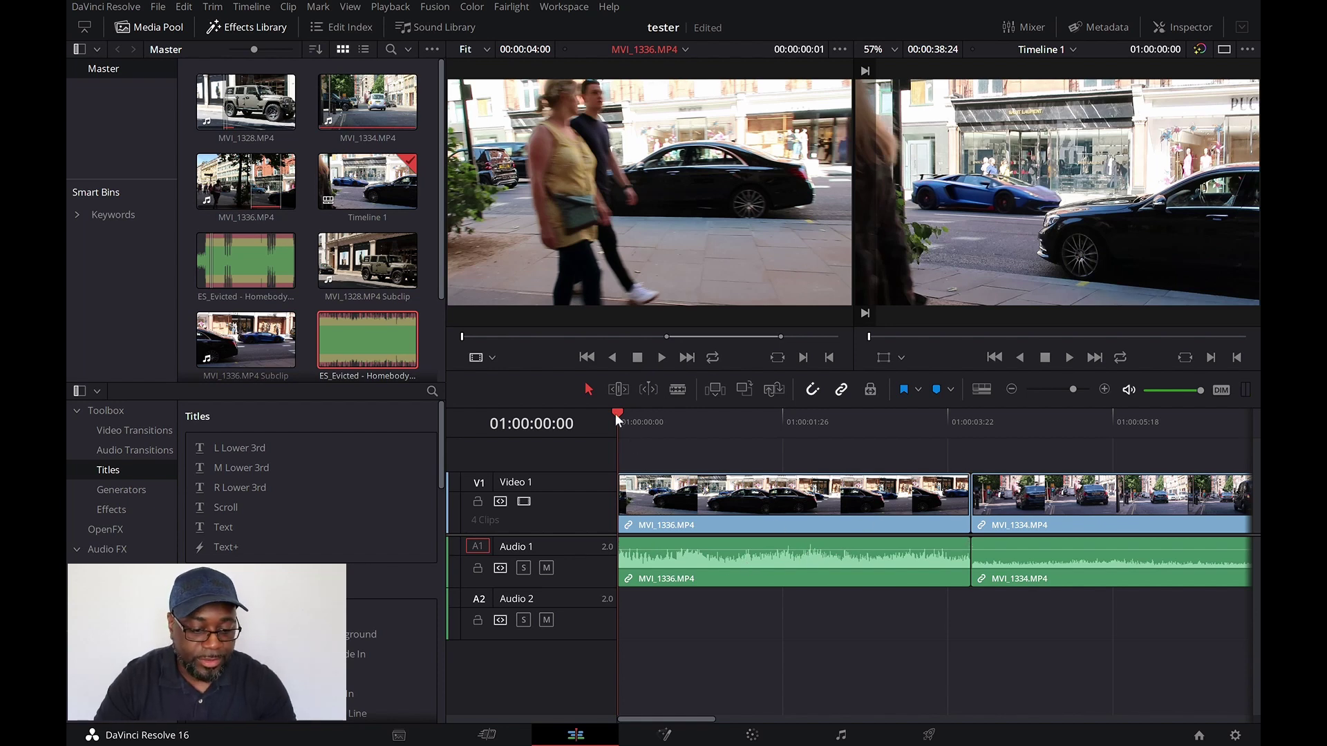
# - Place the ES_Evicted - Homebody music subclip on Audio 2 at the start of the timeline
pyautogui.moveTo(395, 340); pyautogui.dragTo(620, 622)
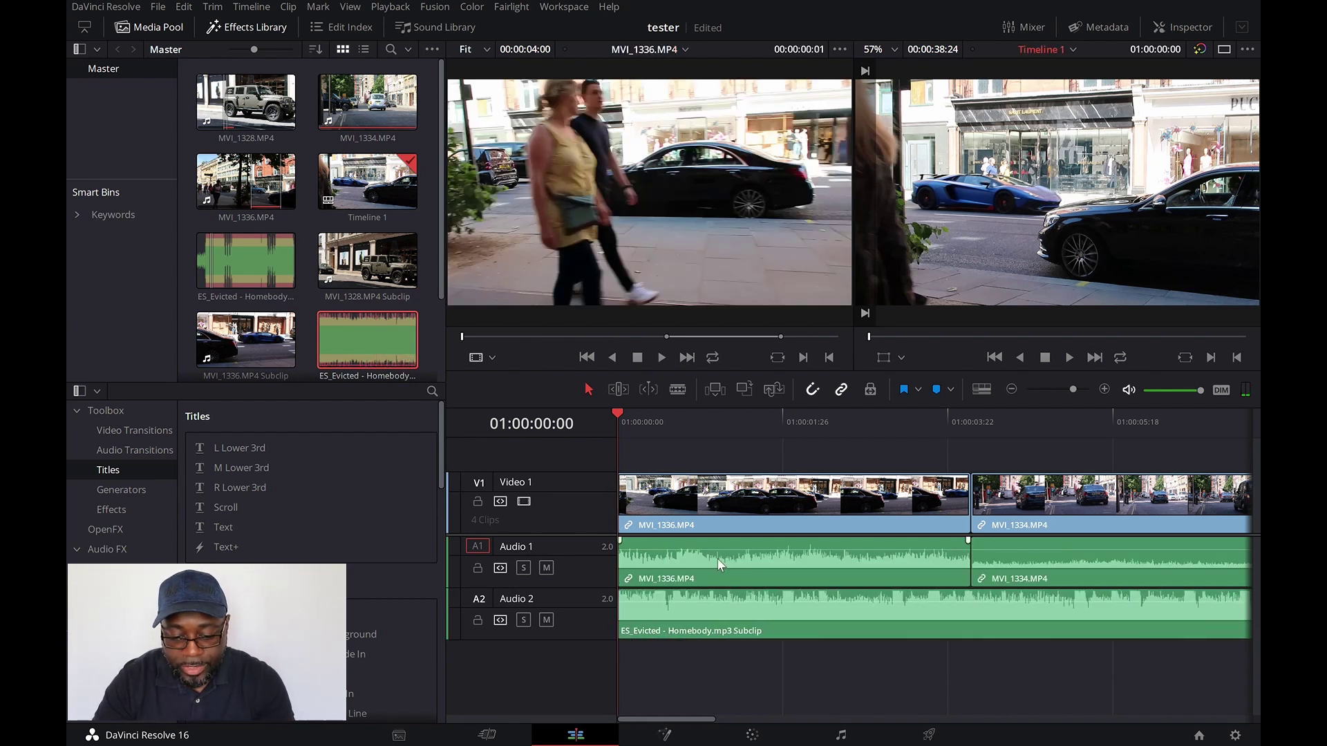
# - Try to delete the audio of the linked MVI_1336.MP4 clip on Audio 1, and undo the deletion
pyautogui.click(738, 557)
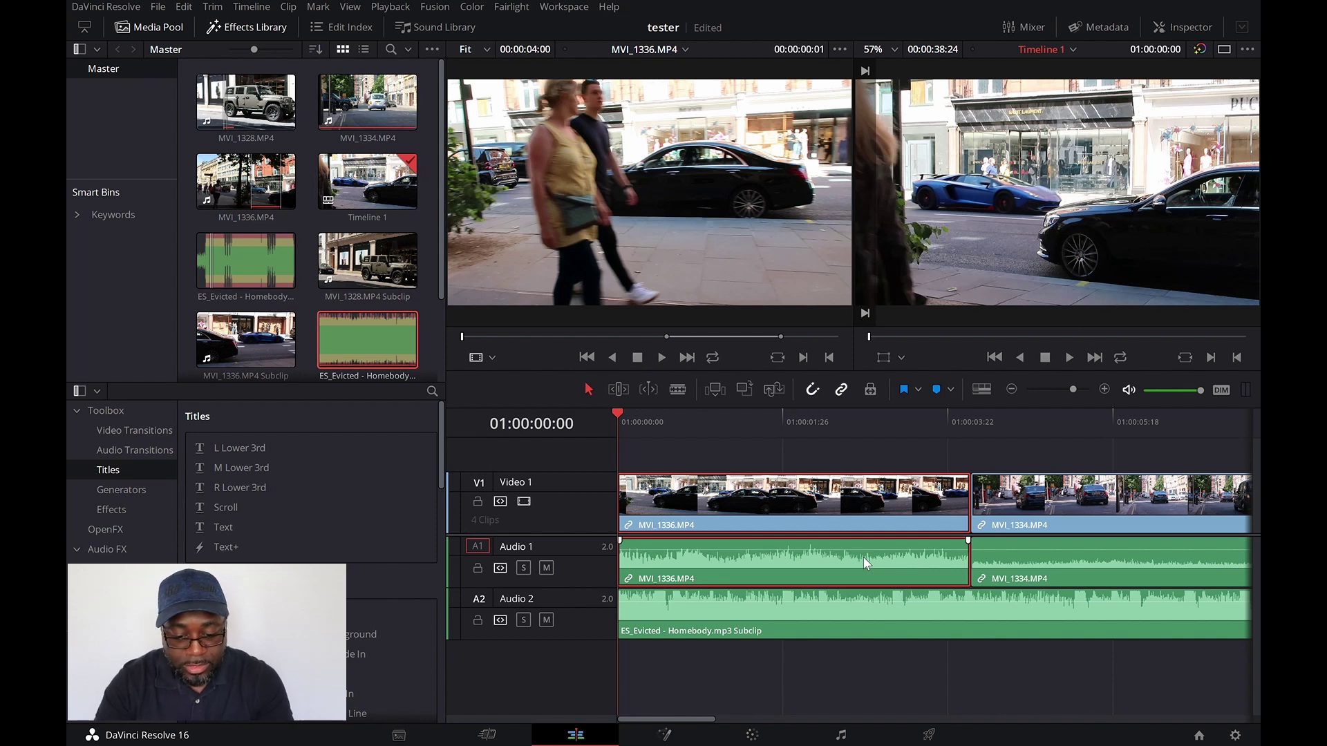
pyautogui.press('BackSpace')
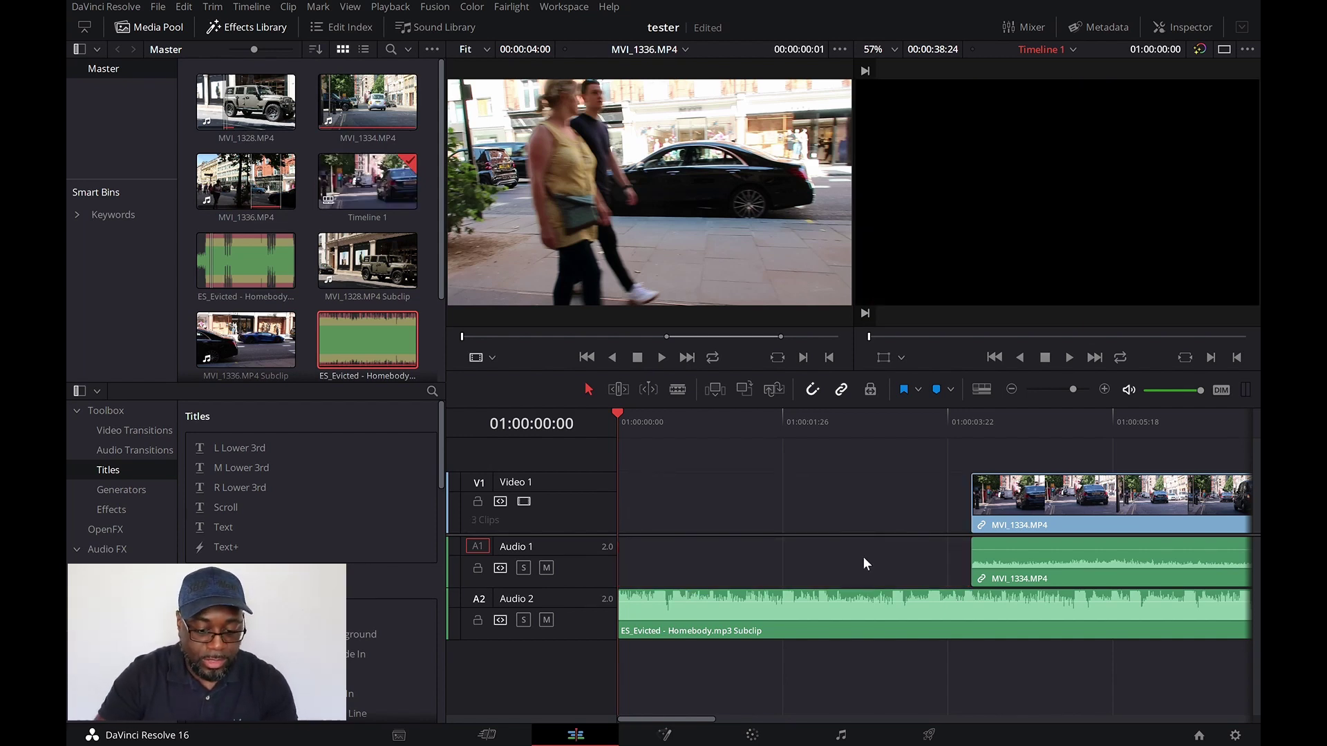
pyautogui.hotkey('ctrl', 'z')
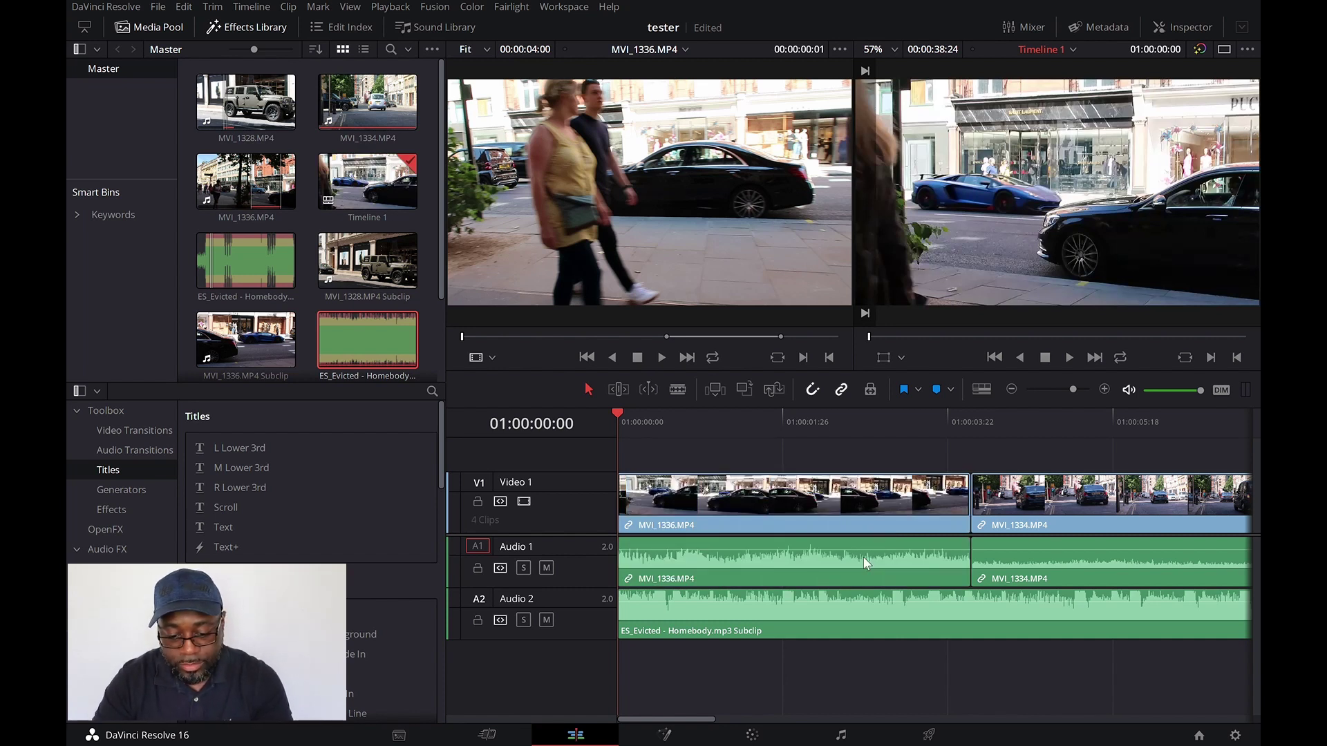
# - Select the music clip on Audio 2, view the audio tracks on the Fairlight page, and return to the Edit page
pyautogui.click(822, 600)
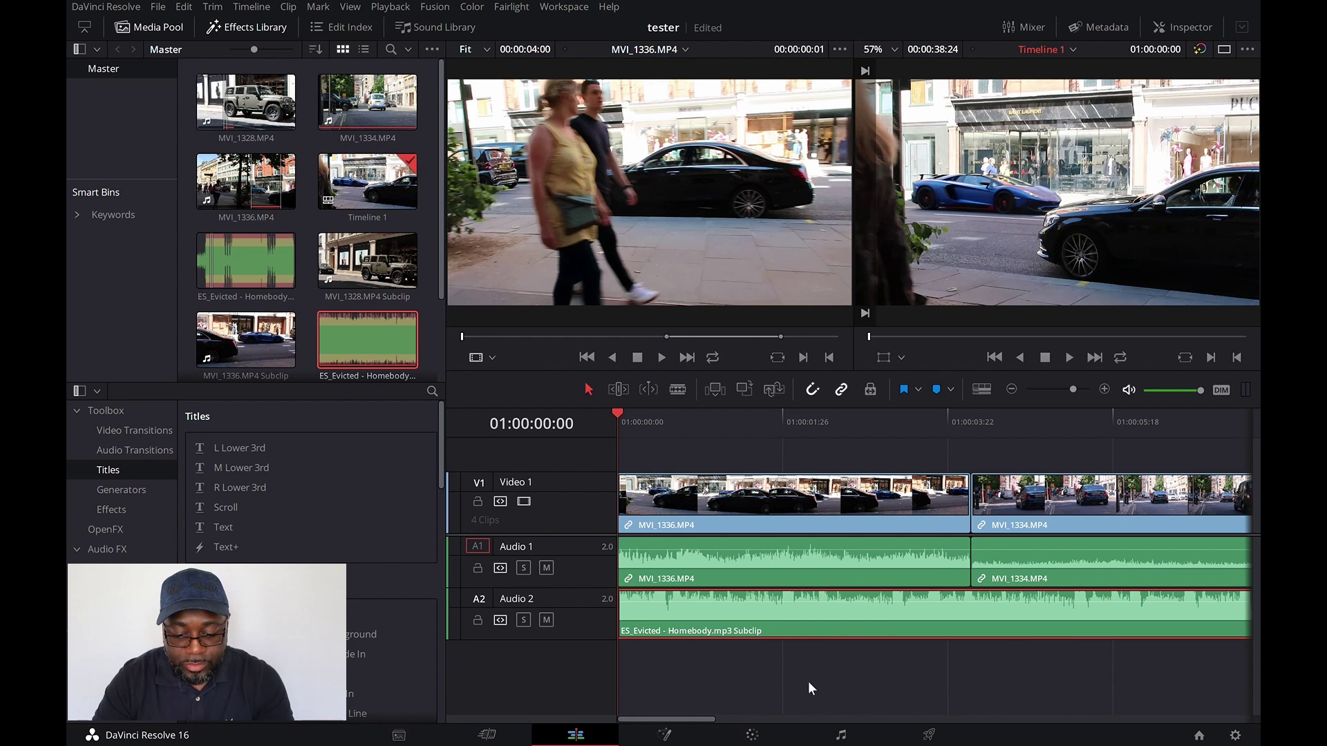
pyautogui.click(842, 736)
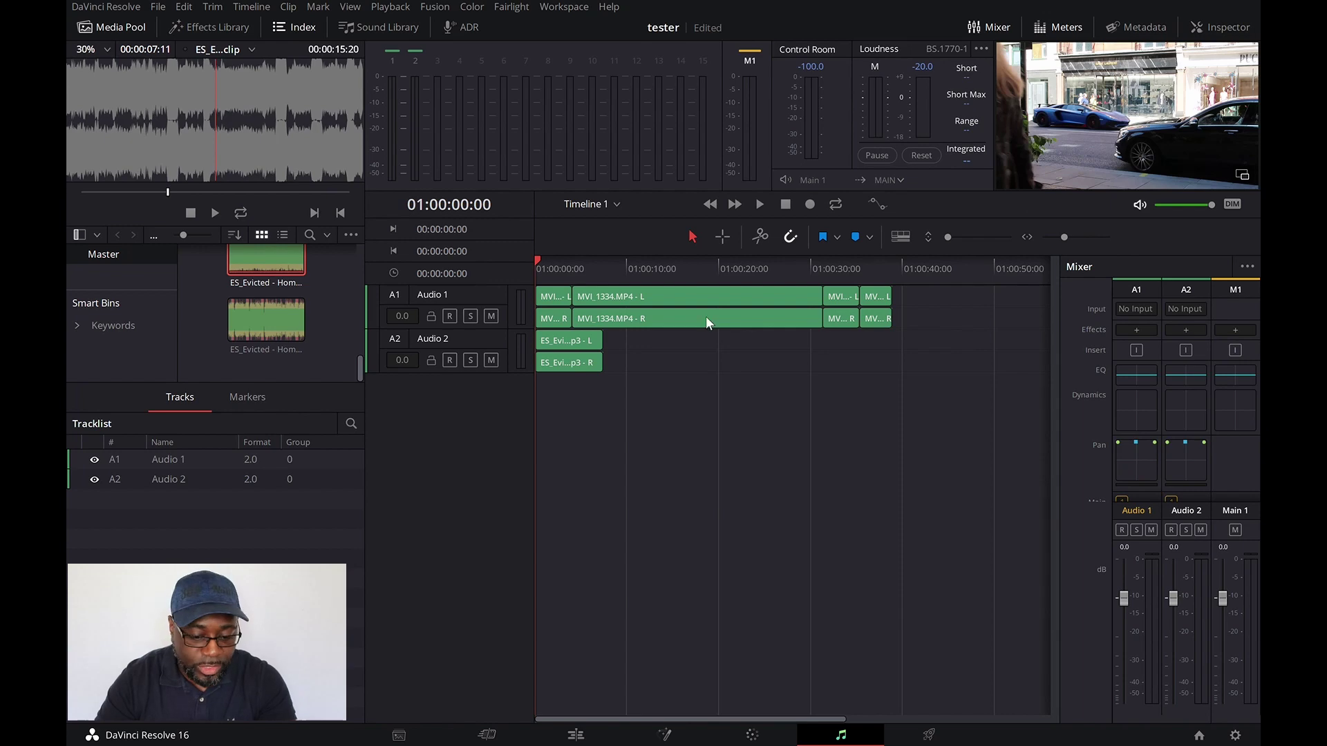
pyautogui.click(576, 736)
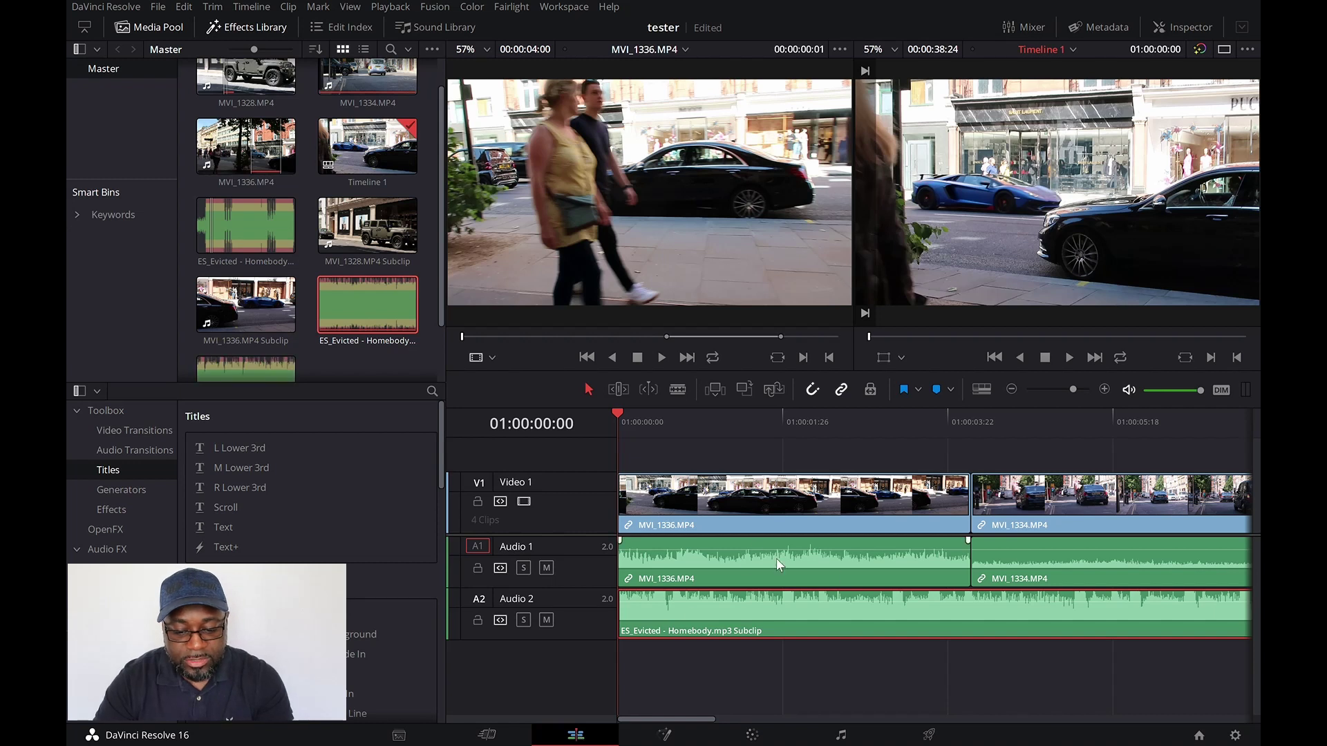
# - Unlink the first MVI_1336.MP4 clip's video and audio, and delete only its audio from Audio 1
pyautogui.click(742, 578)
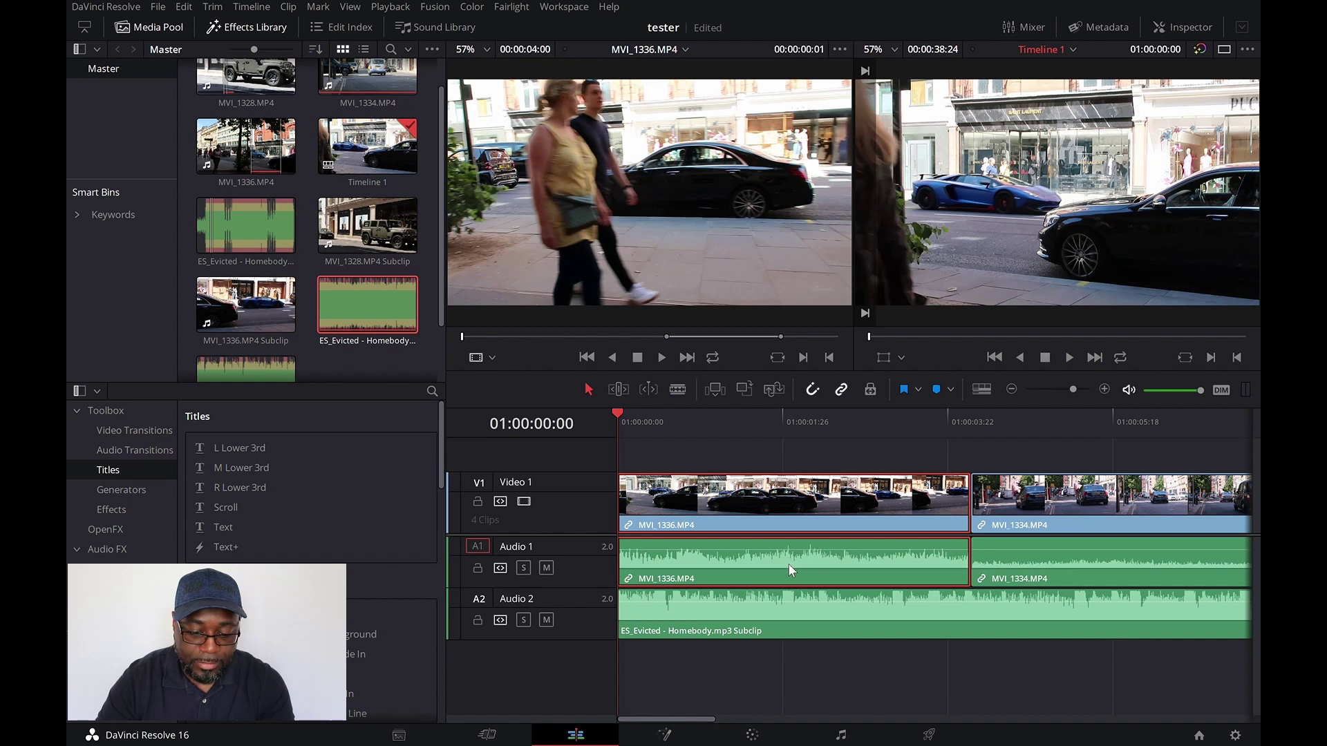
pyautogui.hotkey('ctrl', 'alt', 'l')
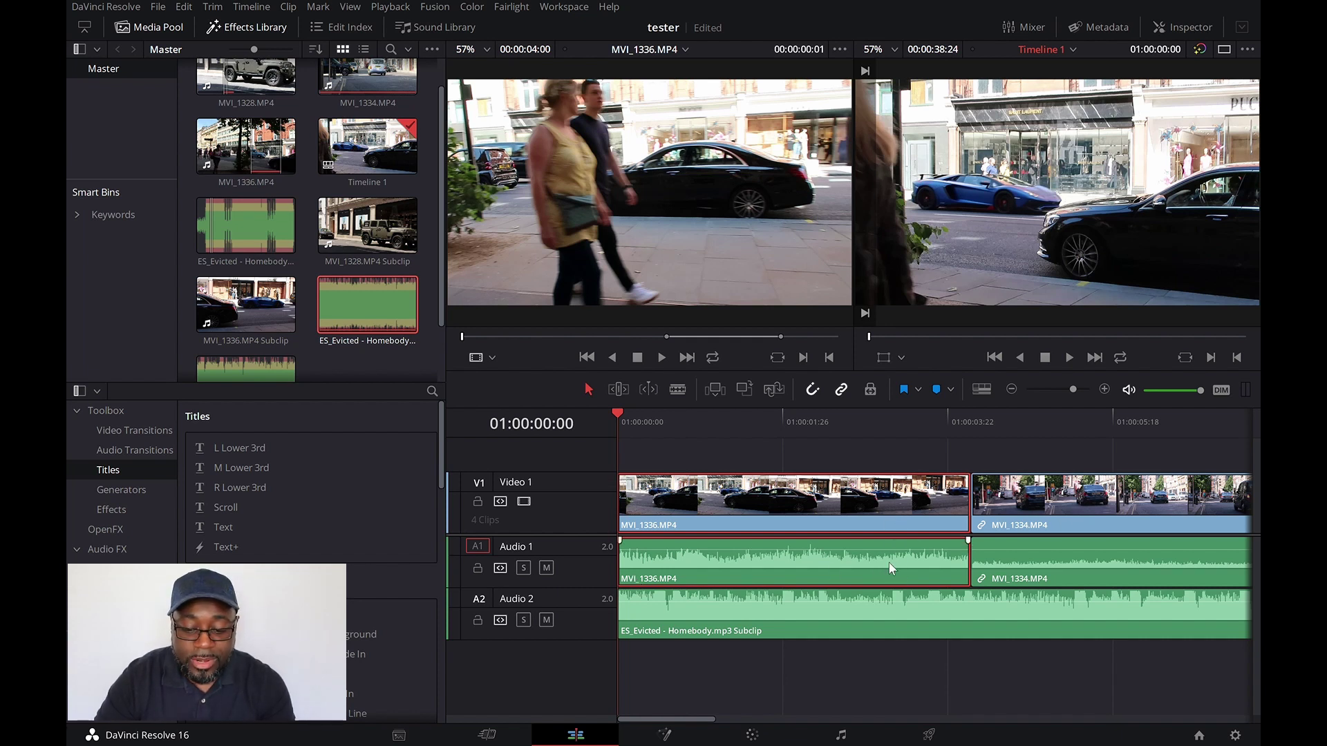
pyautogui.click(1022, 554)
pyautogui.click(852, 561)
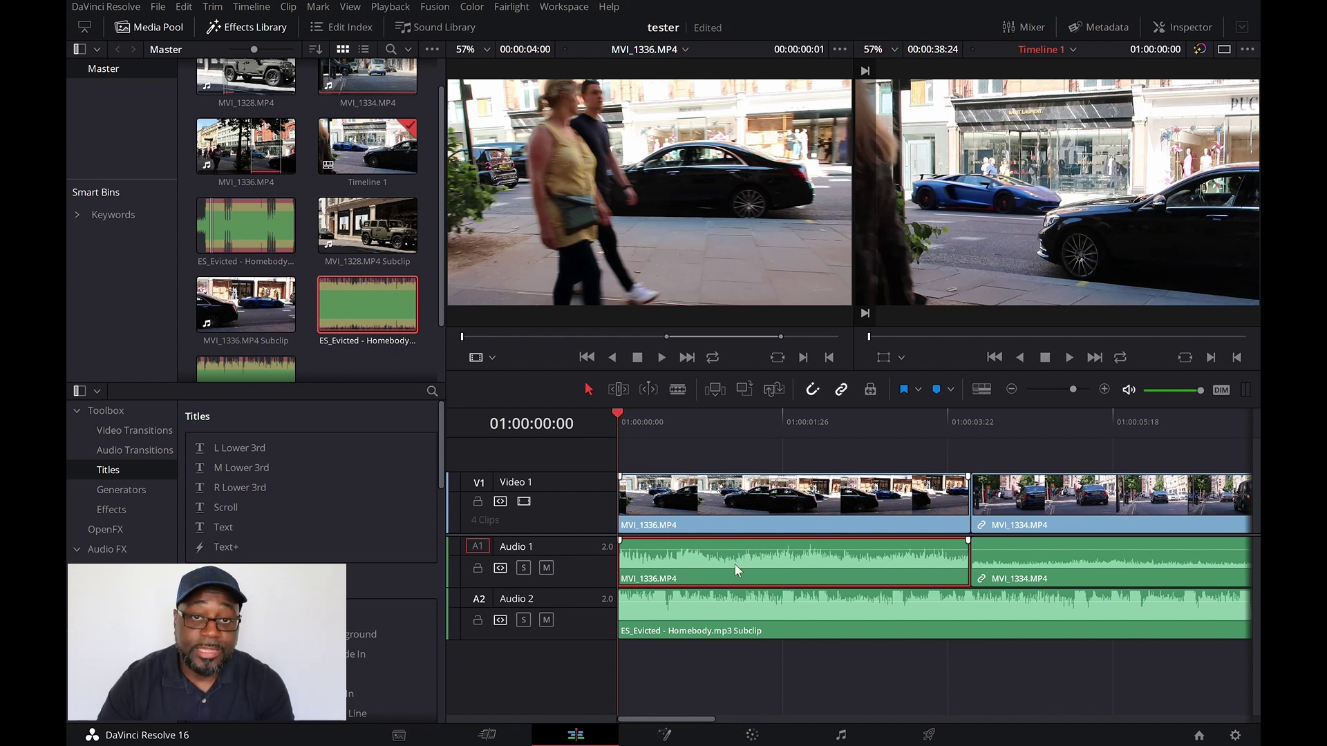
pyautogui.press('Delete')
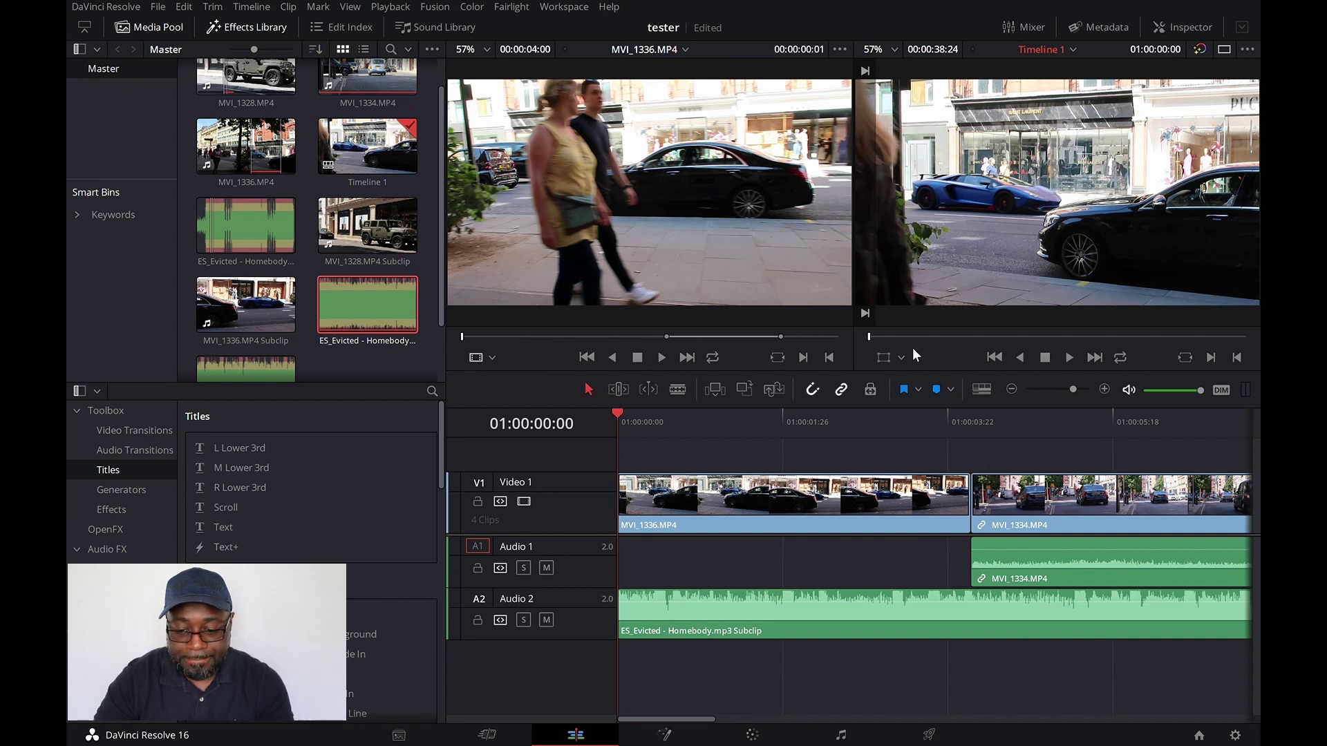
# - Play back the first timeline clip over the music and return the timeline playhead to near the start
pyautogui.click(1070, 357)
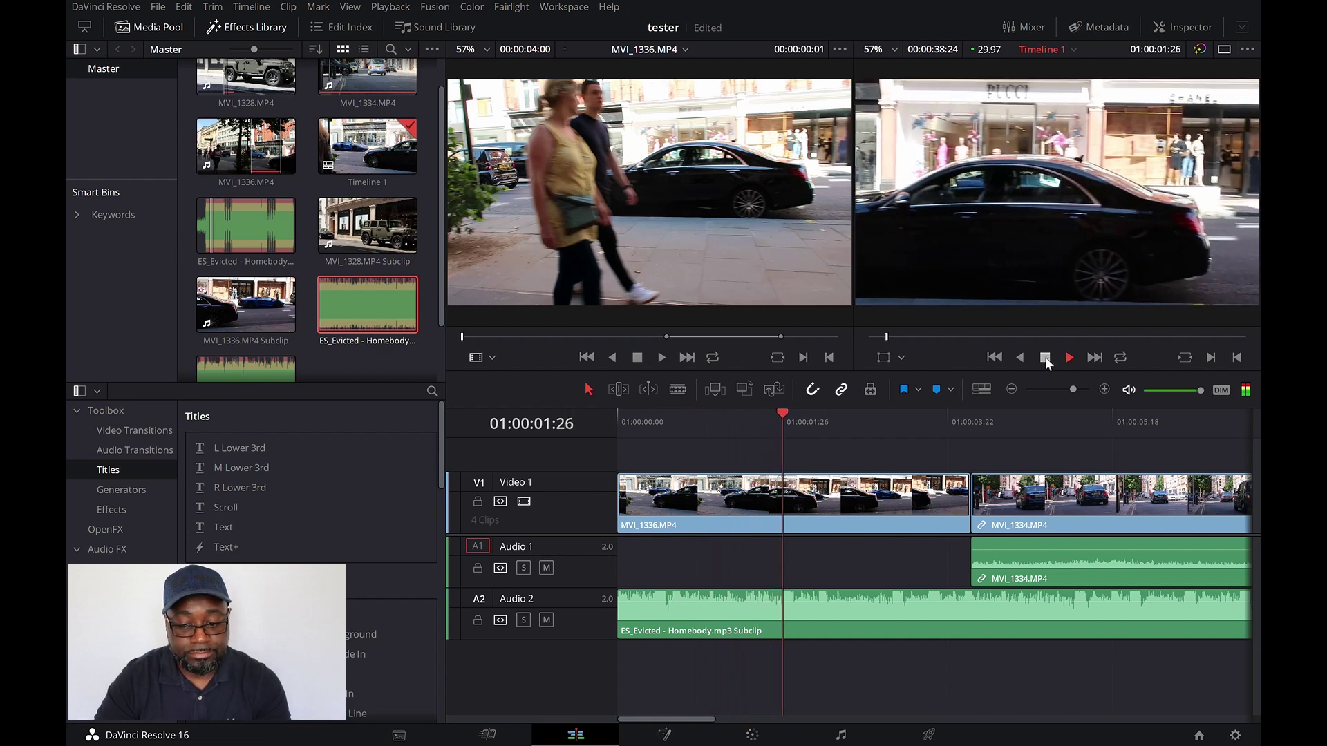
pyautogui.click(1045, 357)
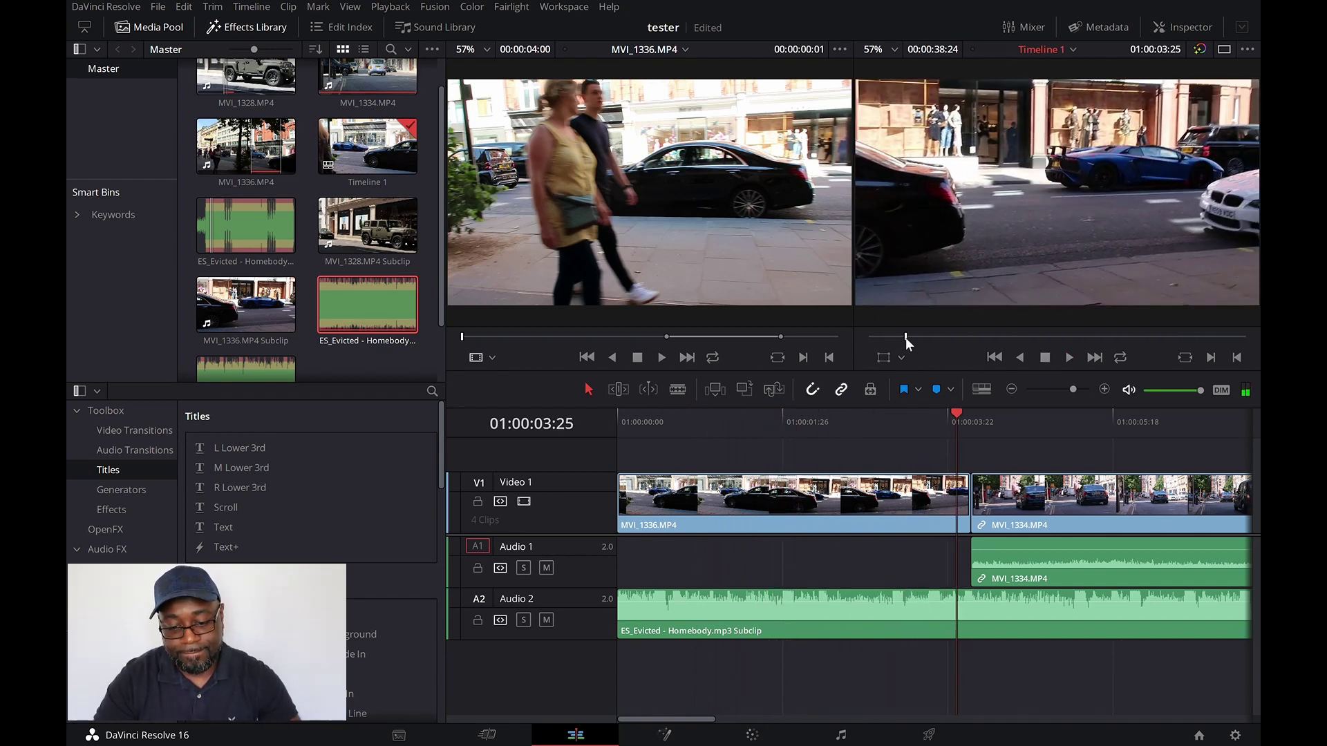
pyautogui.moveTo(905, 337); pyautogui.dragTo(869, 343)
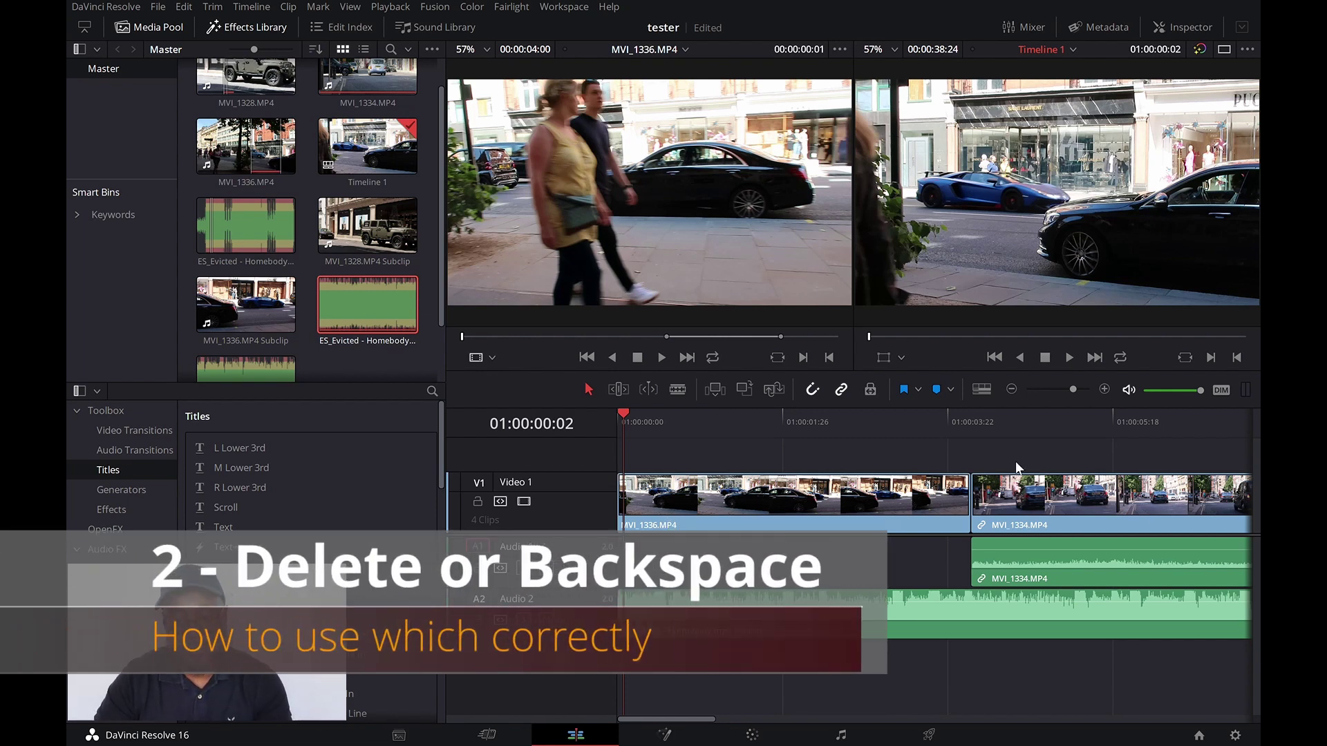
# - Undo the deletion of the MVI_1336.MP4 audio on Audio 1
pyautogui.hotkey('ctrl', 'z')
pyautogui.hotkey('ctrl', 'z')
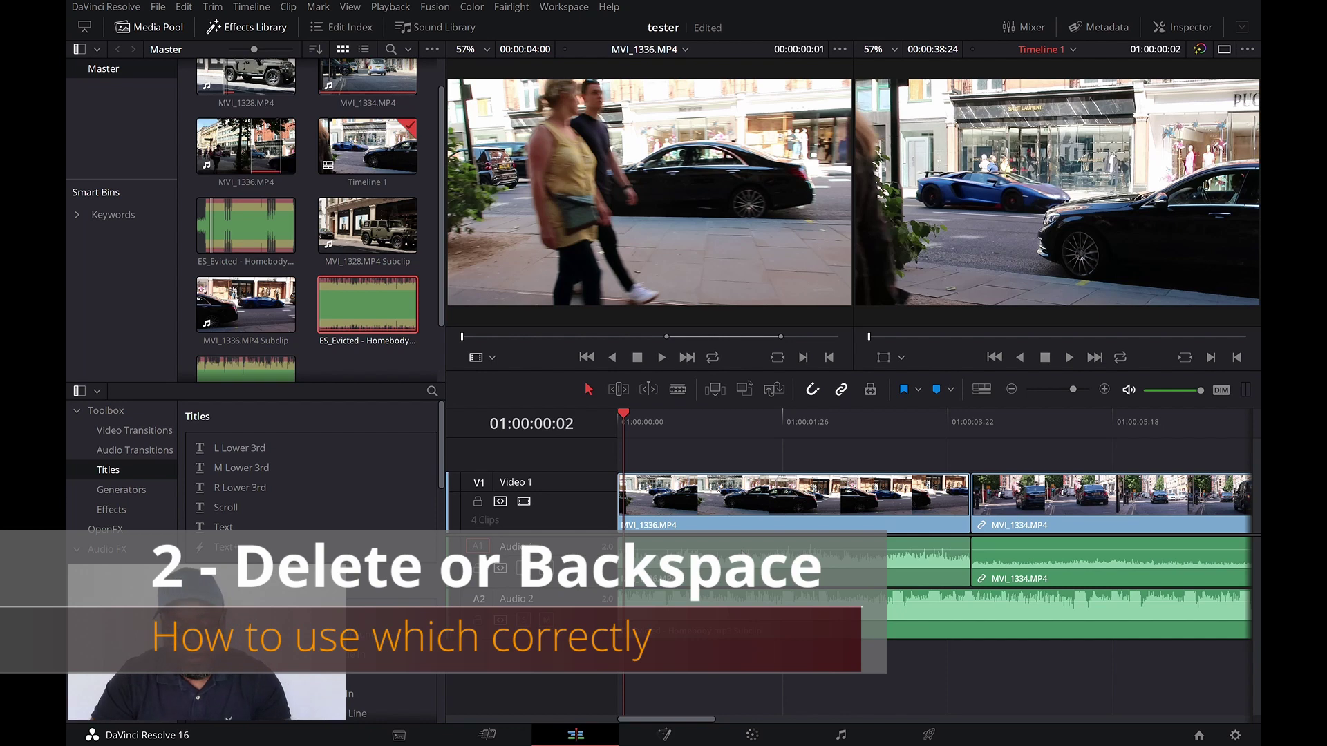
# - Try to ripple delete the unlinked MVI_1336.MP4 audio on Audio 1, and undo the deletion
pyautogui.moveTo(714, 565)
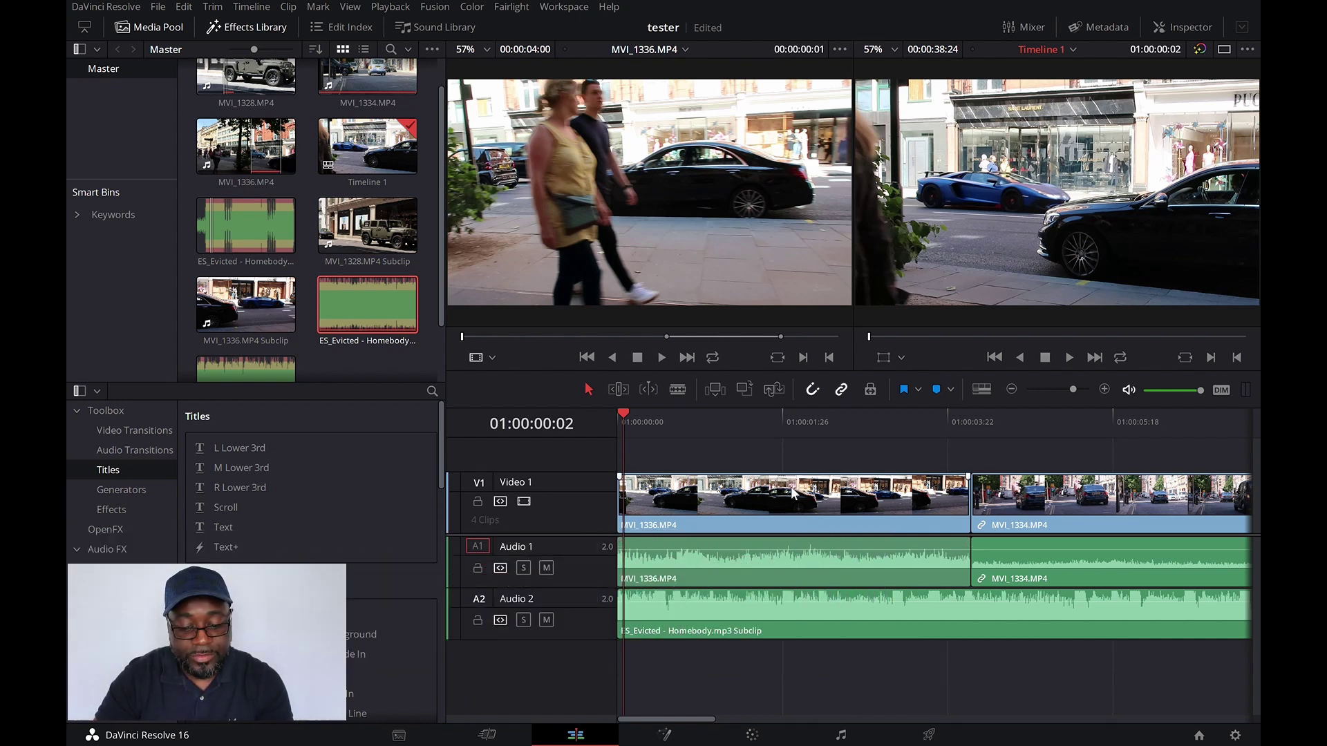
pyautogui.click(845, 577)
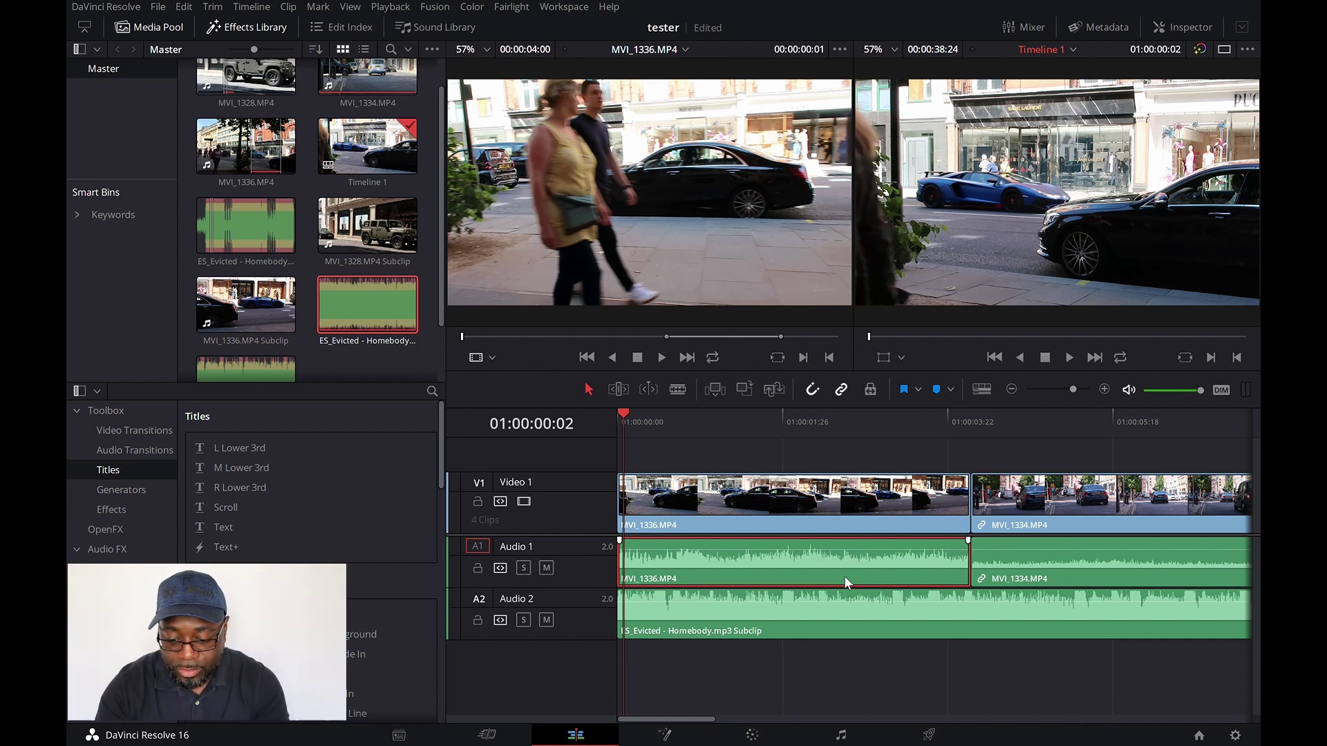
pyautogui.press('Delete')
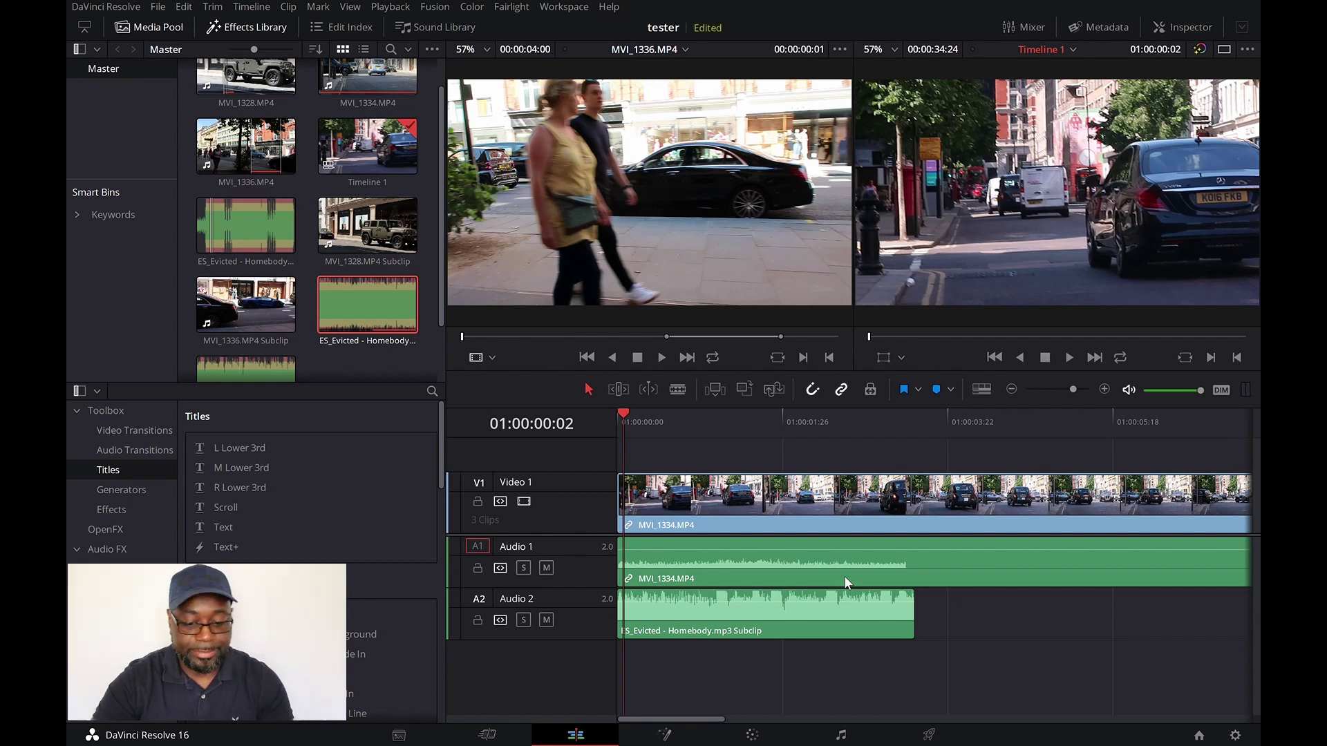
pyautogui.hotkey('ctrl', 'z')
pyautogui.click(843, 580)
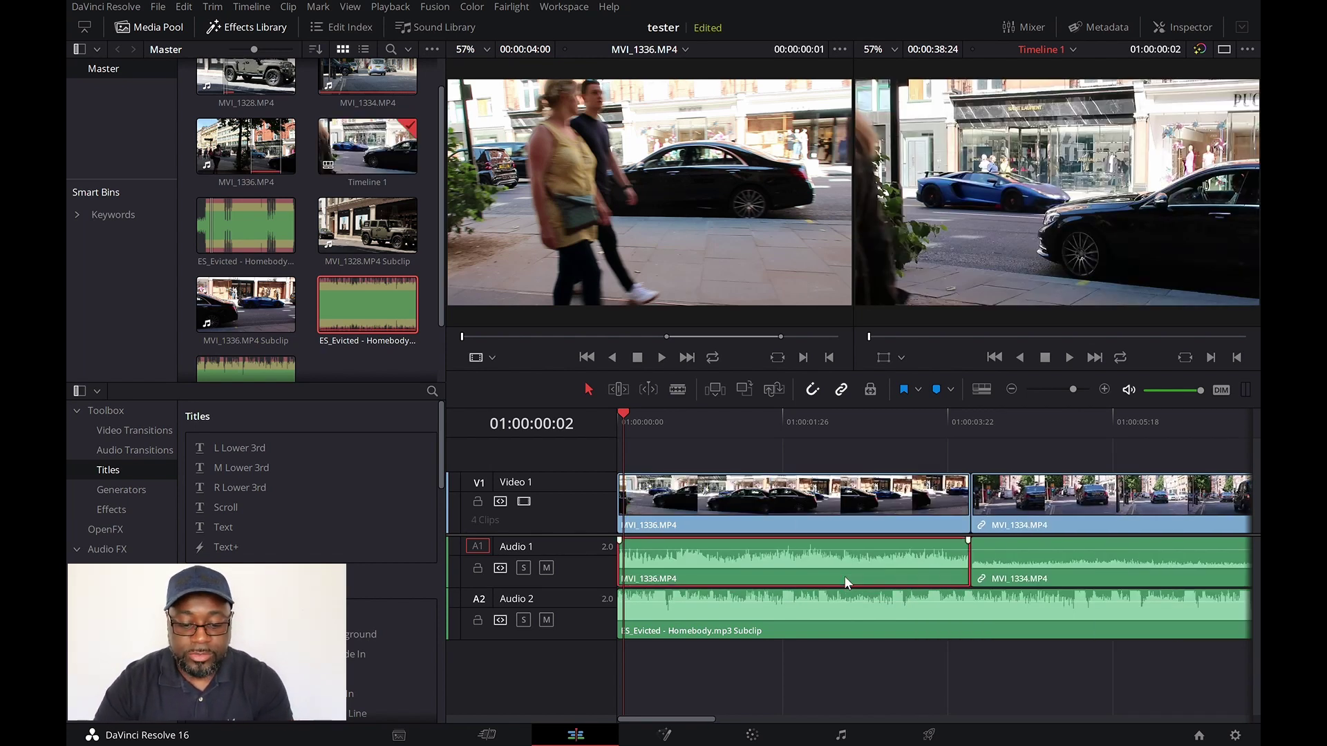
# - Unlink the MVI_1334.MP4 clip's video and audio, and delete the MVI_1336.MP4 audio from Audio 1
pyautogui.click(981, 575)
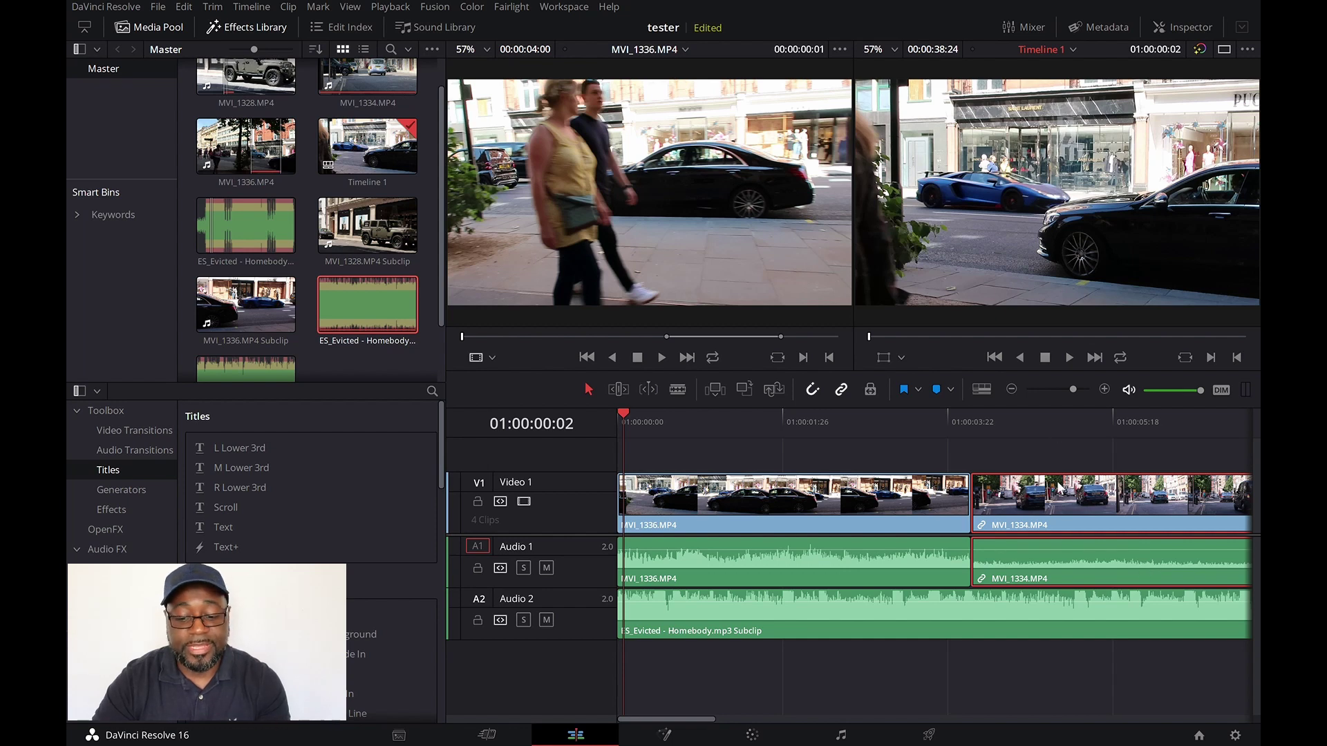
pyautogui.hotkey('ctrl', 'alt', 'l')
pyautogui.click(817, 575)
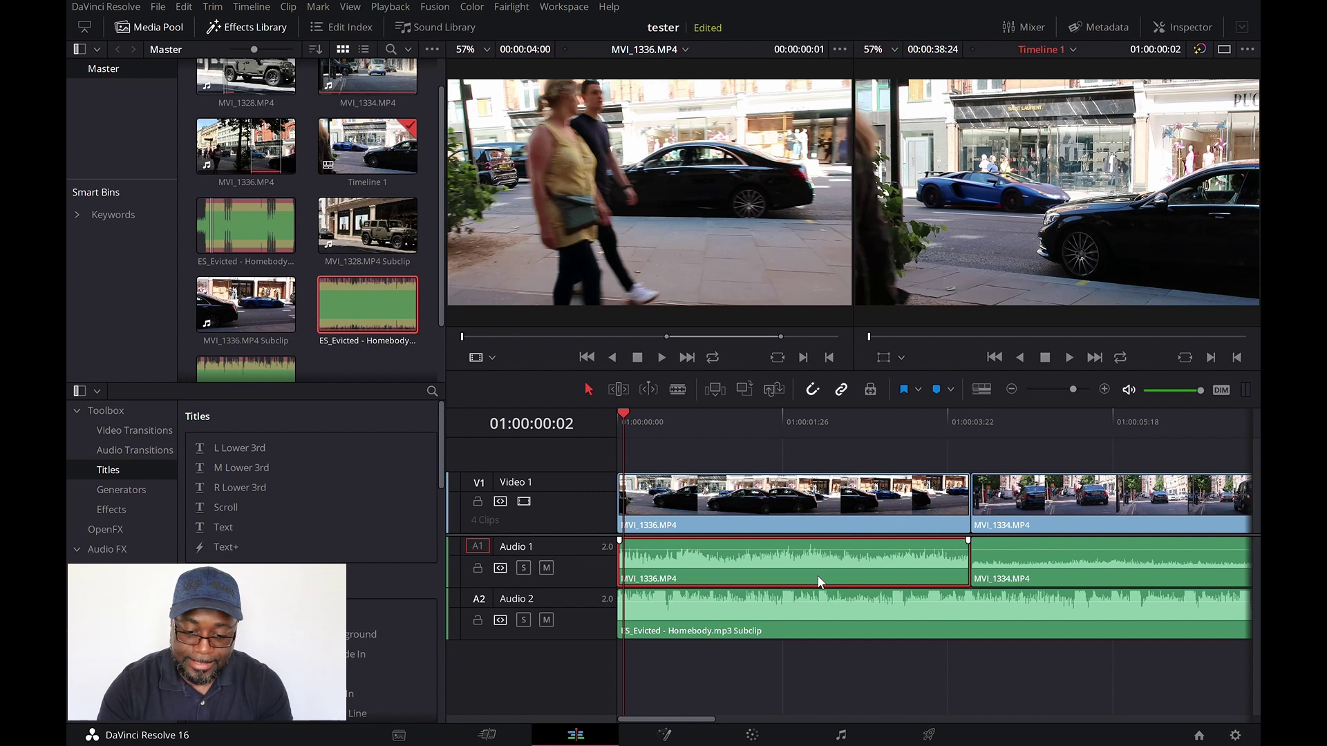
pyautogui.press('Delete')
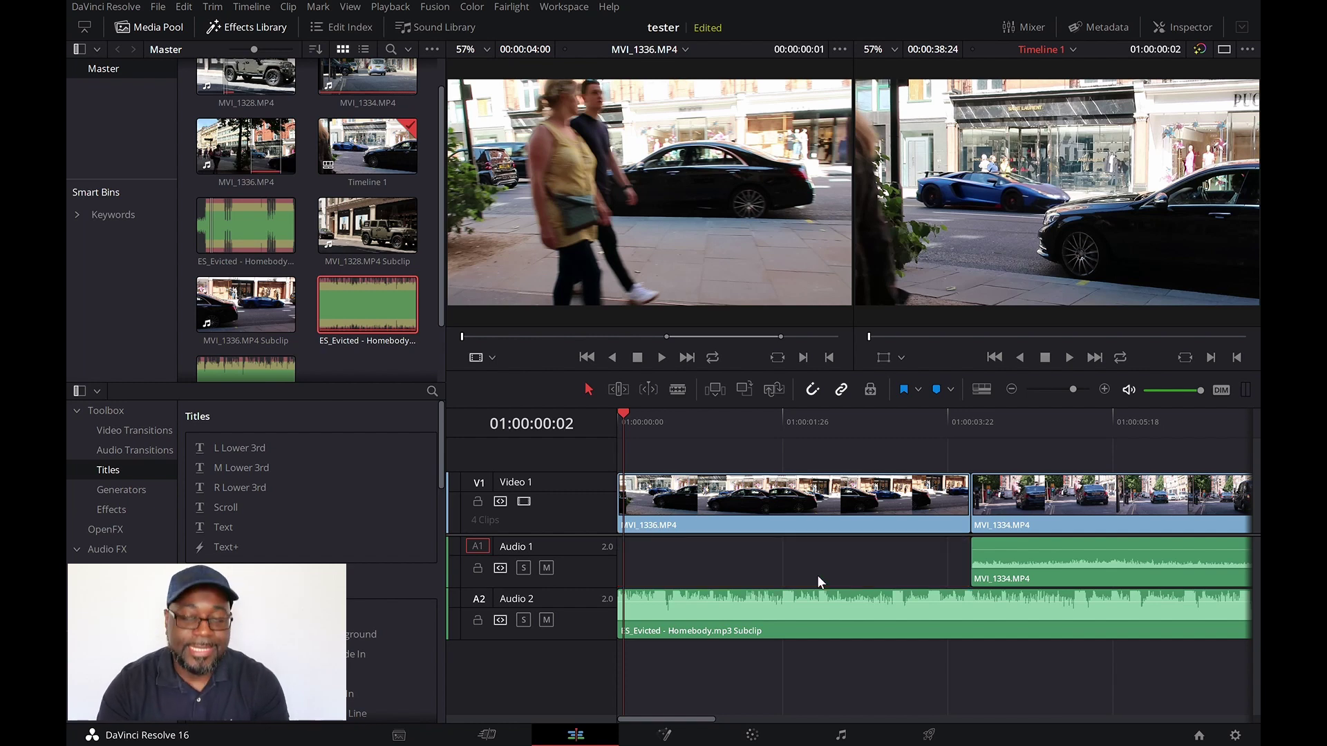